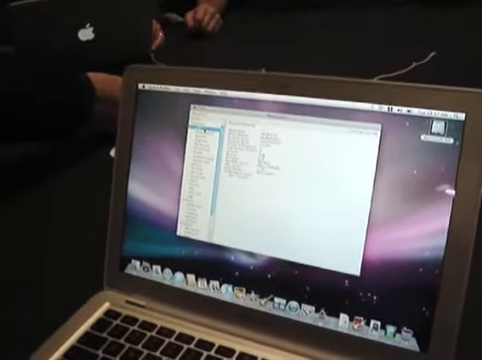
{"action": "key", "text": "Up"}
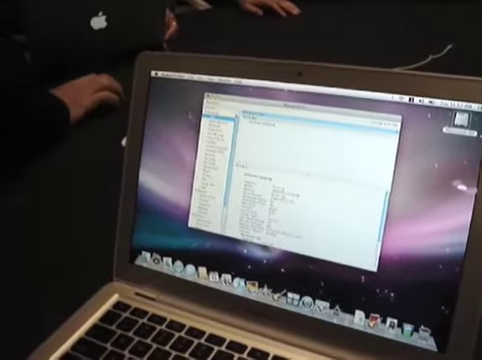
{"action": "key", "text": "super+q"}
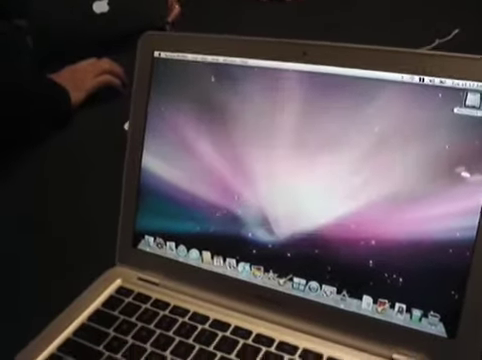